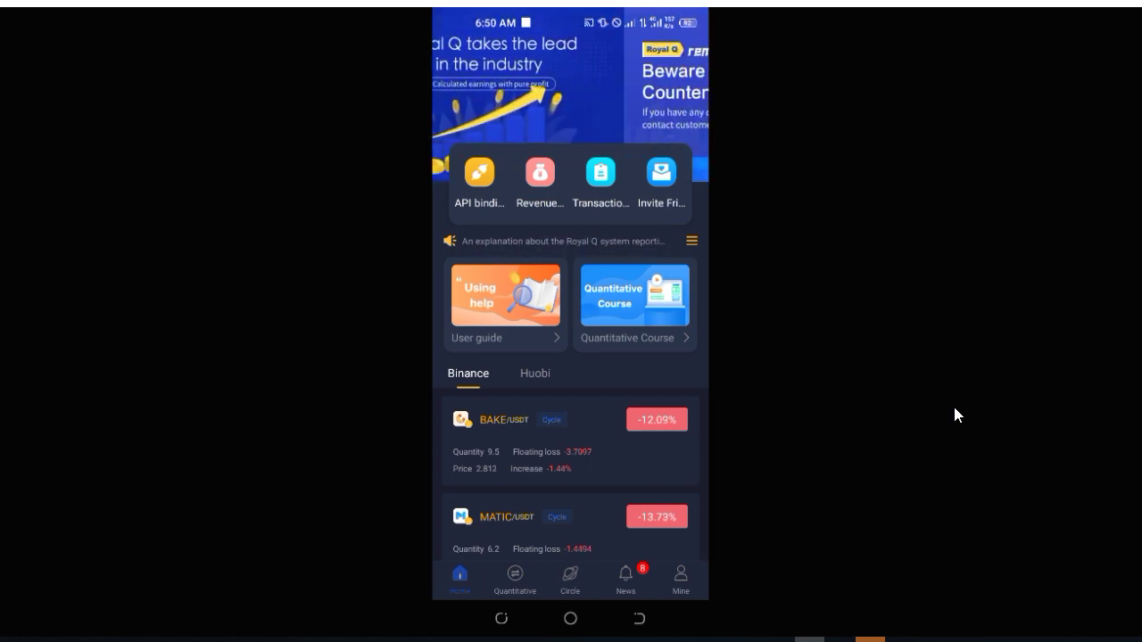
# Check the Binance and Huobi entries on the API binding page and return to the home page
pyautogui.moveTo(583, 400)
pyautogui.mouseDown()
pyautogui.moveTo(607, 309)
pyautogui.moveTo(601, 397)
pyautogui.mouseUp()
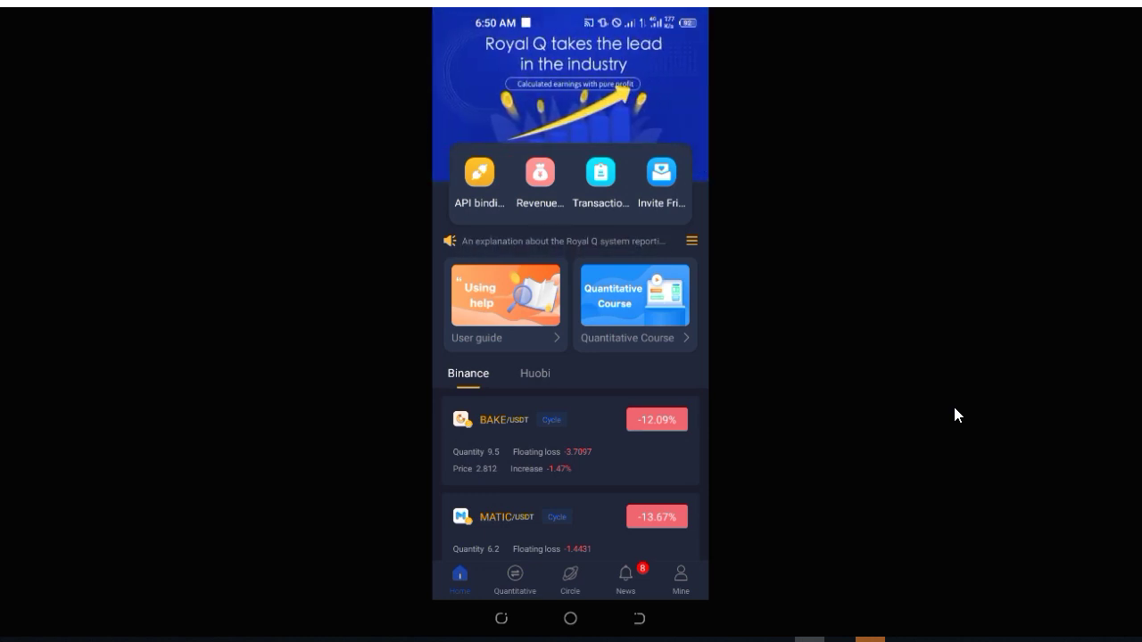
pyautogui.click(476, 192)
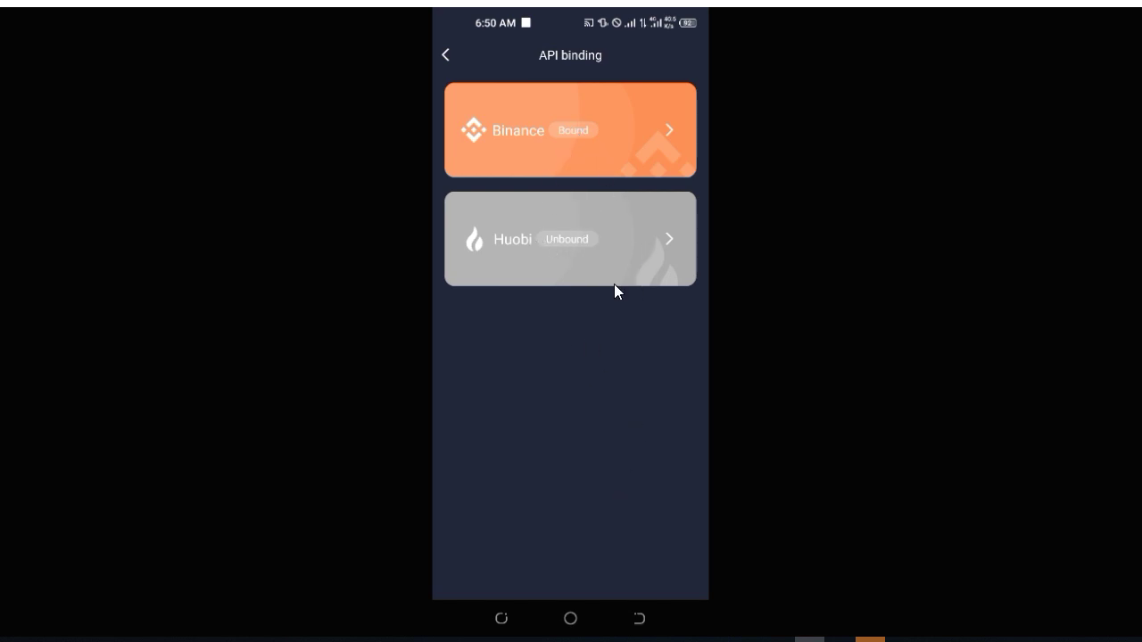
pyautogui.rightClick(632, 484)
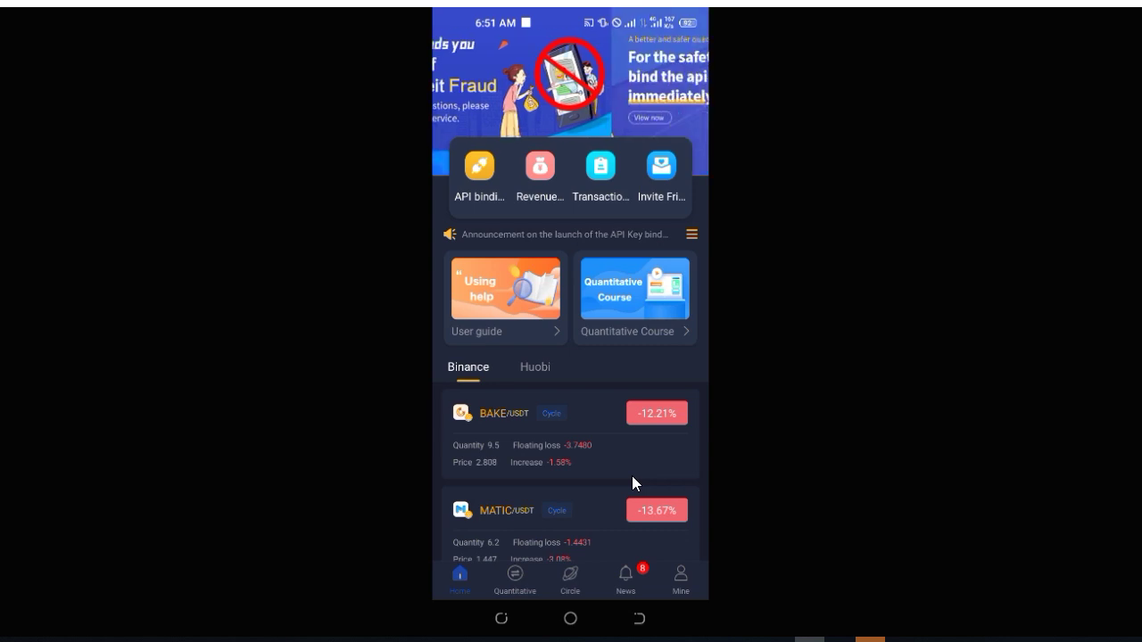
# Browse the Binance currency pairs in the quantitative section and view the ETH/USDT trading details
pyautogui.click(515, 580)
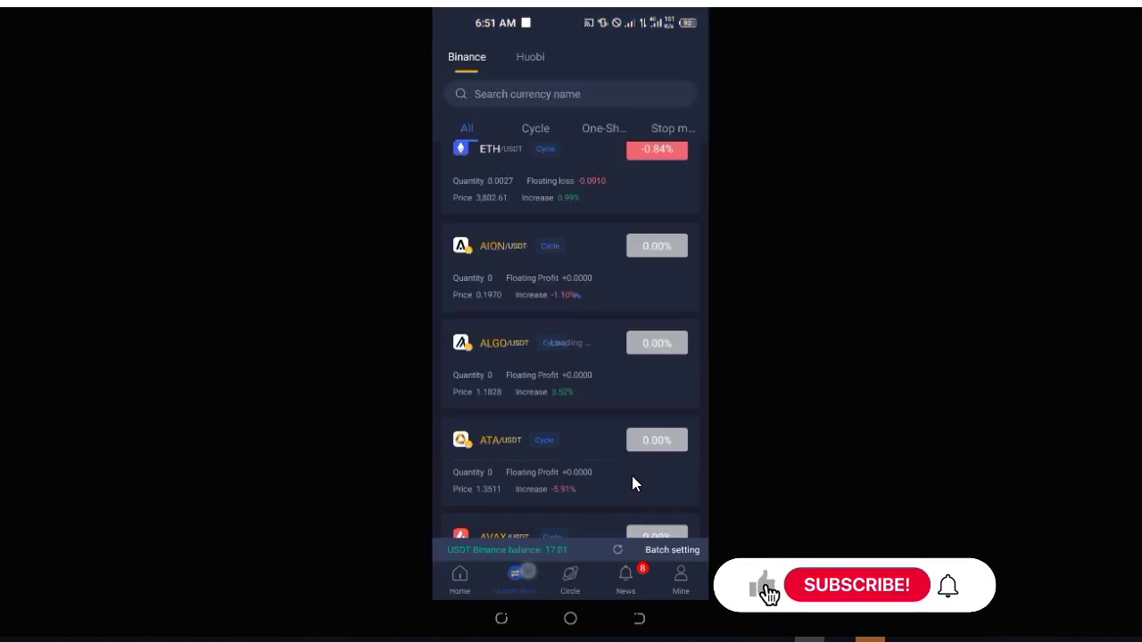
pyautogui.moveTo(610, 424); pyautogui.dragTo(611, 223)
pyautogui.scroll(-4, 632, 478)
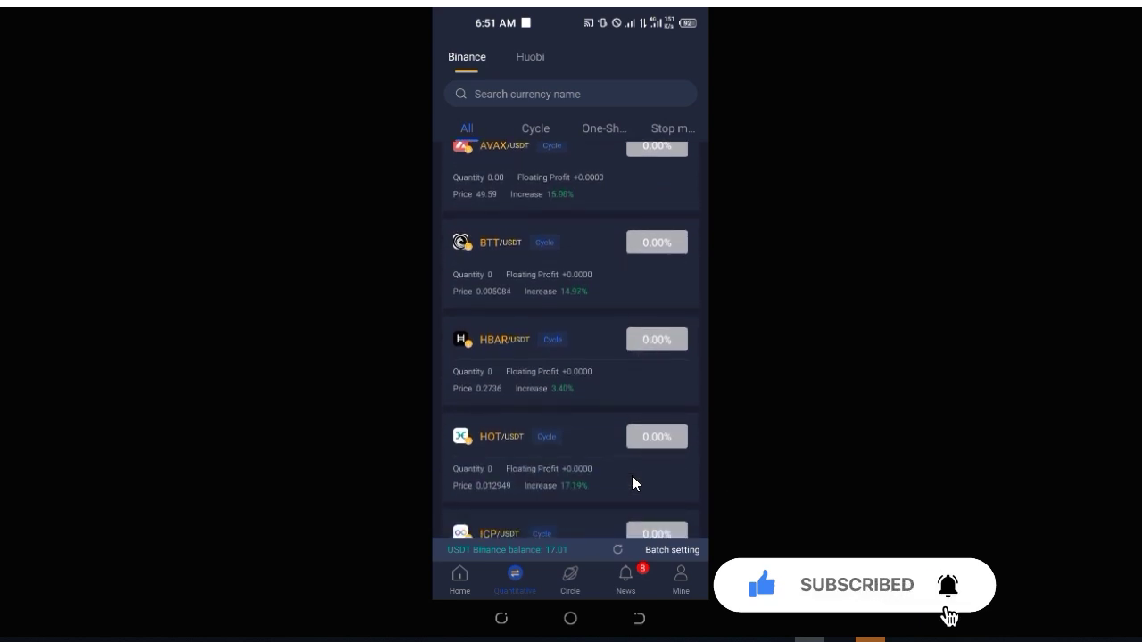
pyautogui.scroll(2, 634, 483)
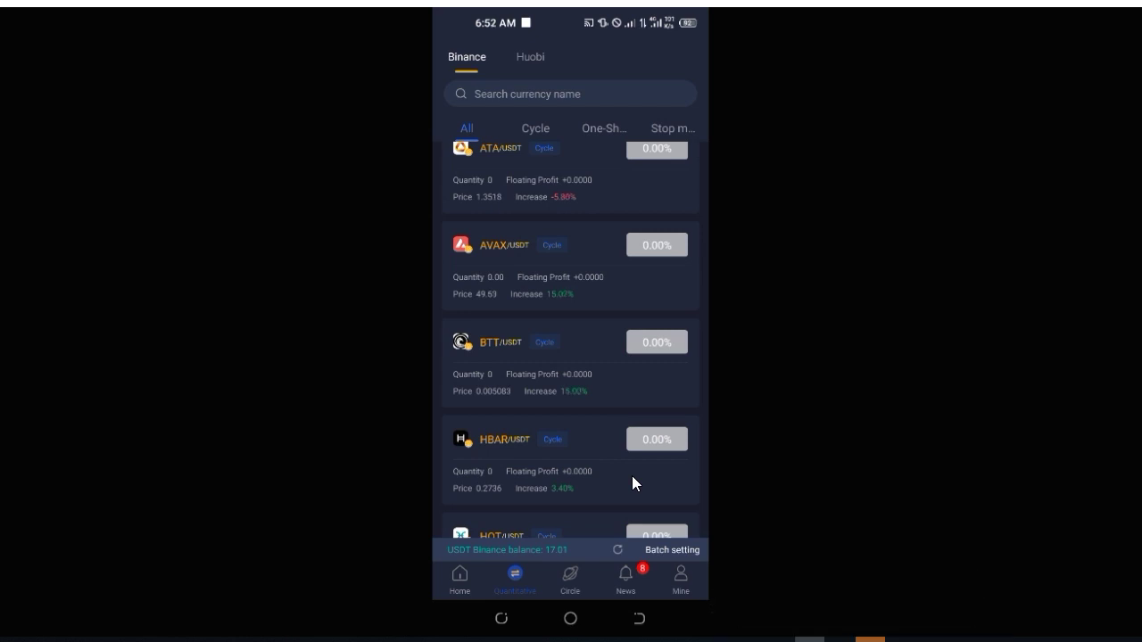
pyautogui.scroll(5, 619, 273)
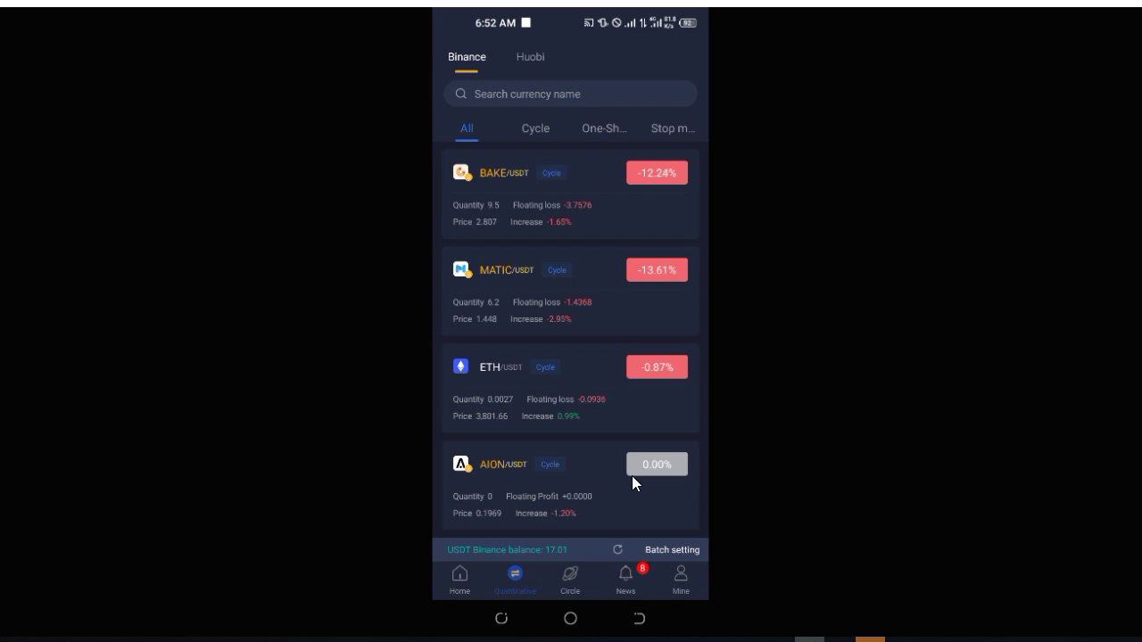
pyautogui.click(539, 407)
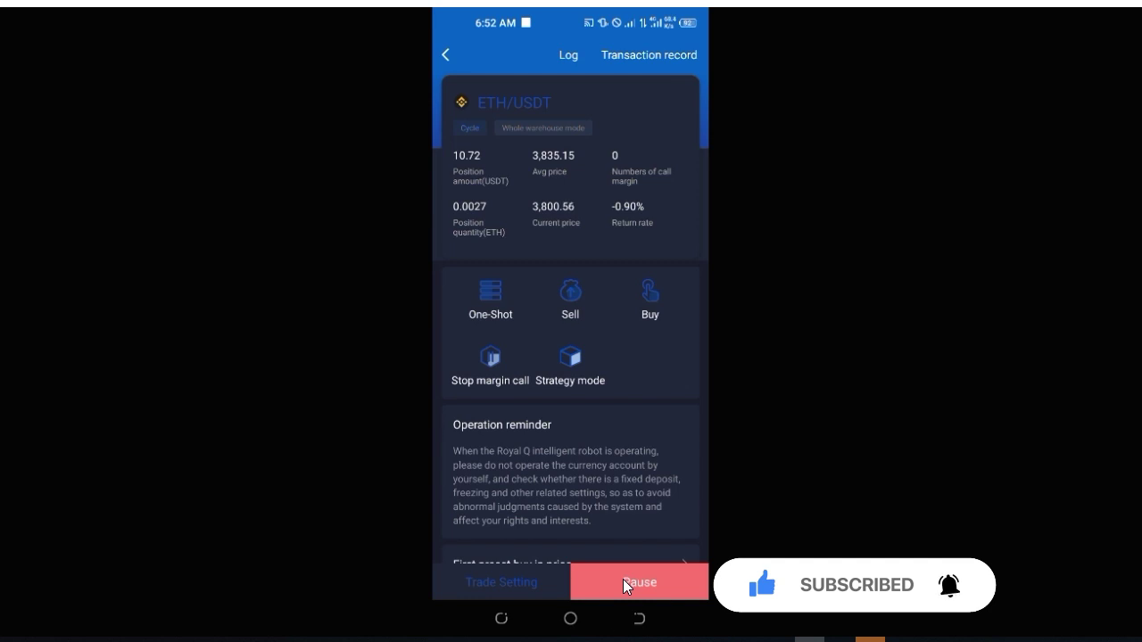
pyautogui.rightClick(622, 579)
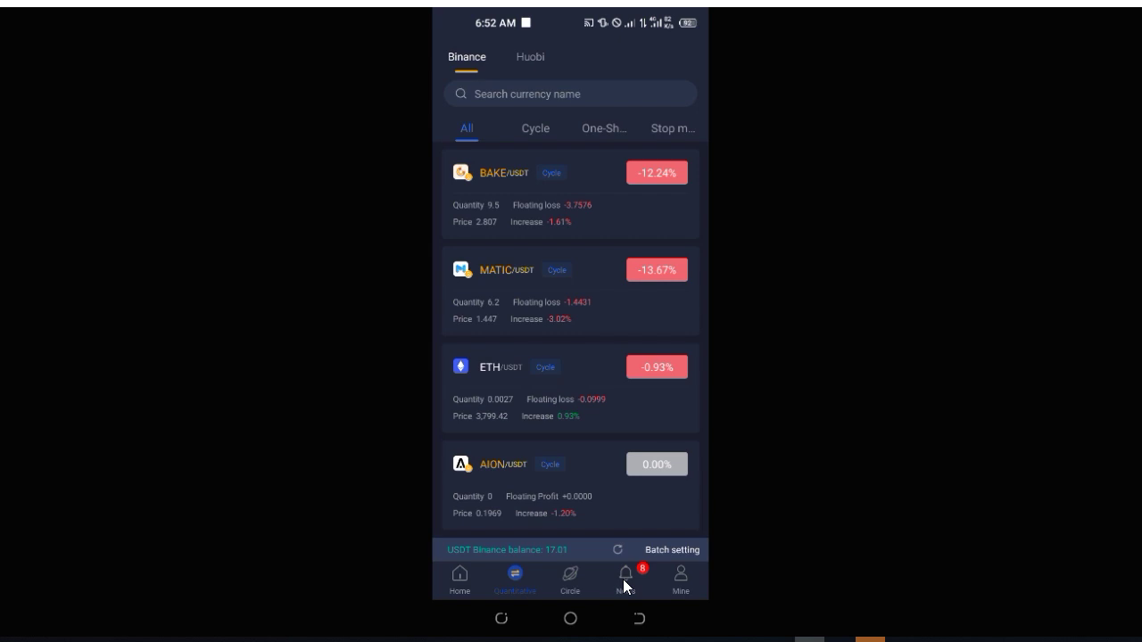
# Open the trade settings of the ALGO/USDT pair and look at its margin configuration
pyautogui.scroll(-5, 604, 414)
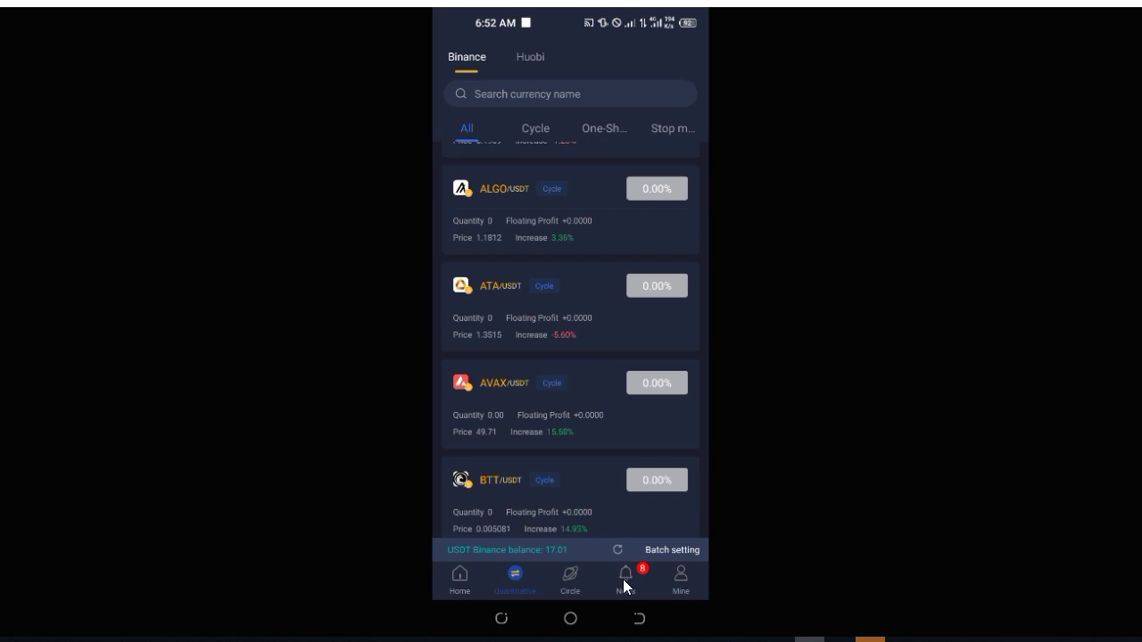
pyautogui.click(568, 204)
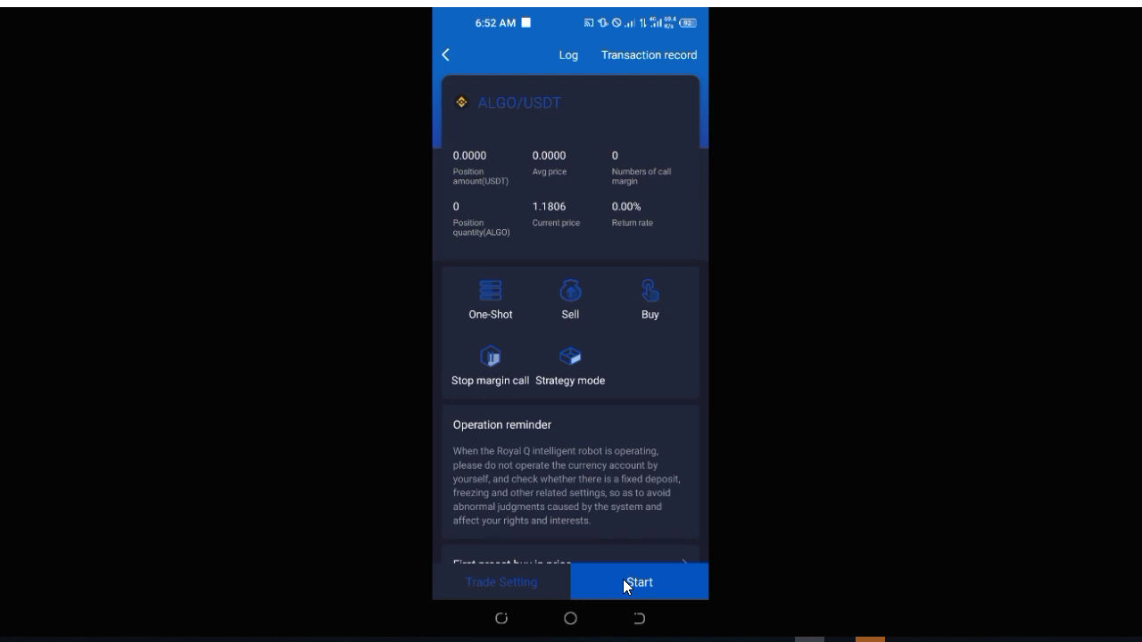
pyautogui.click(489, 584)
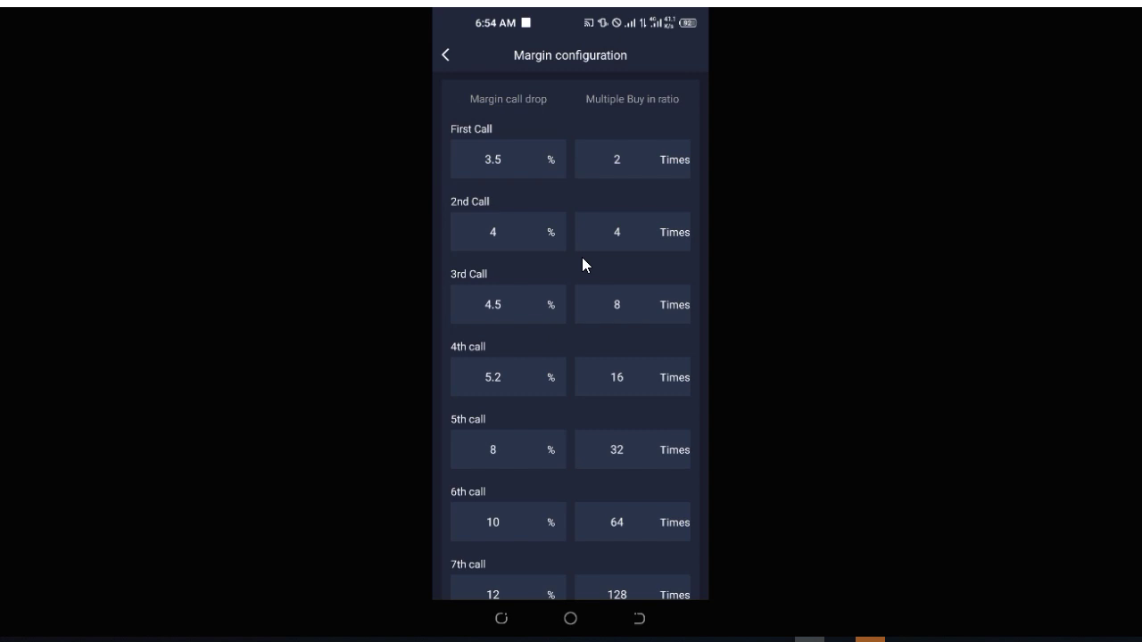
pyautogui.press('Escape')
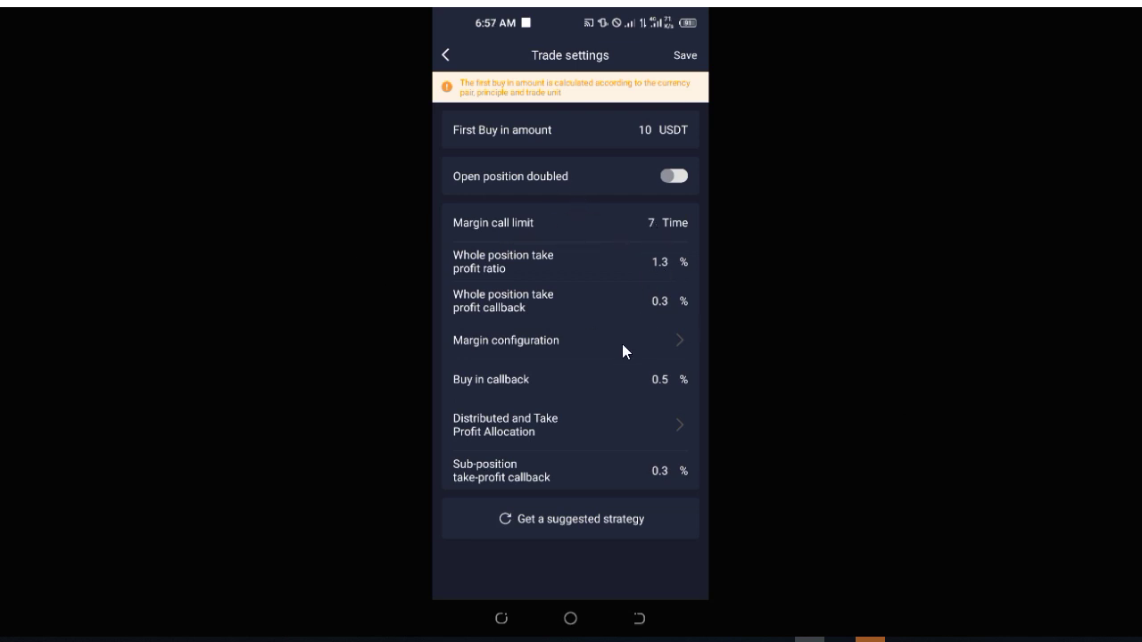
# Examine the margin call drop percentages and multiple buy-in ratios from the first to the 7th call in the margin configuration
pyautogui.click(527, 344)
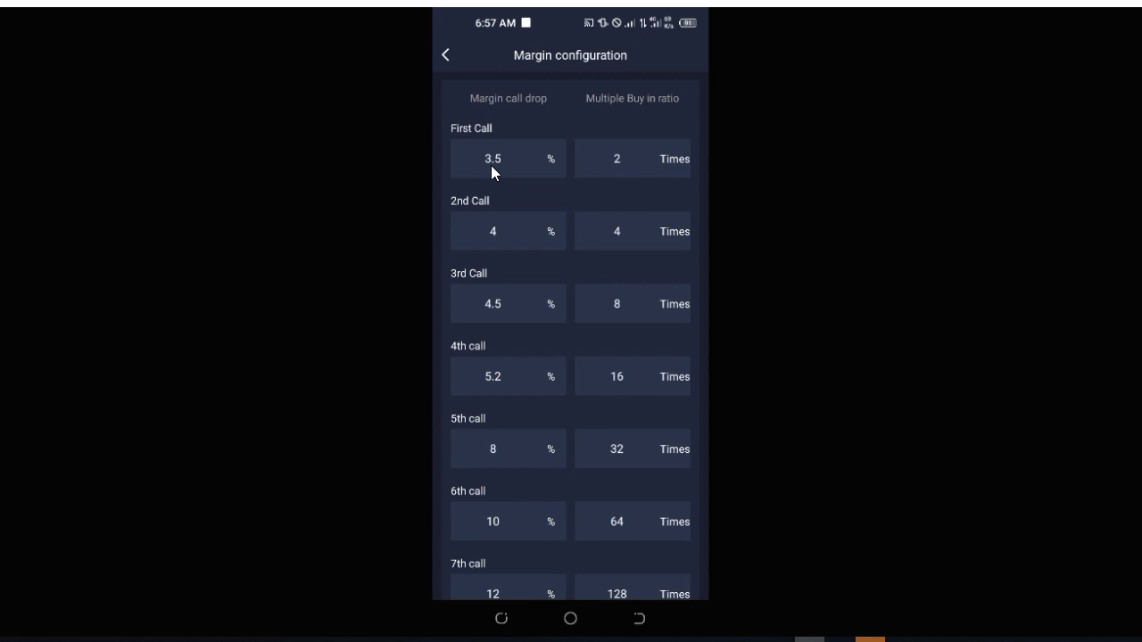
pyautogui.moveTo(642, 181); pyautogui.dragTo(643, 191)
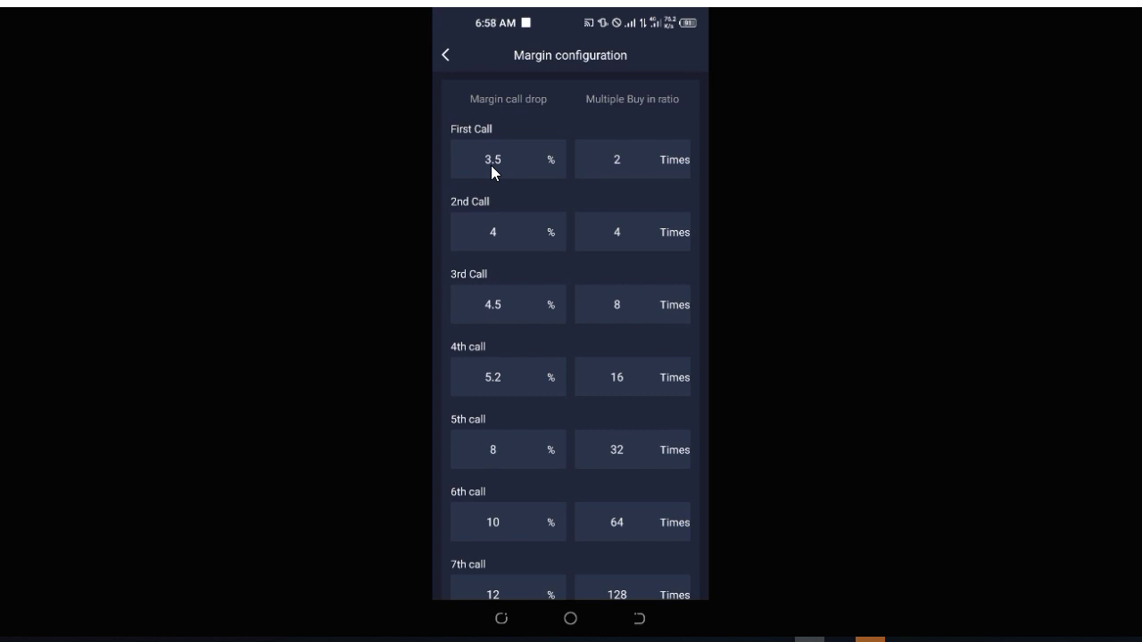
pyautogui.scroll(-1, 645, 228)
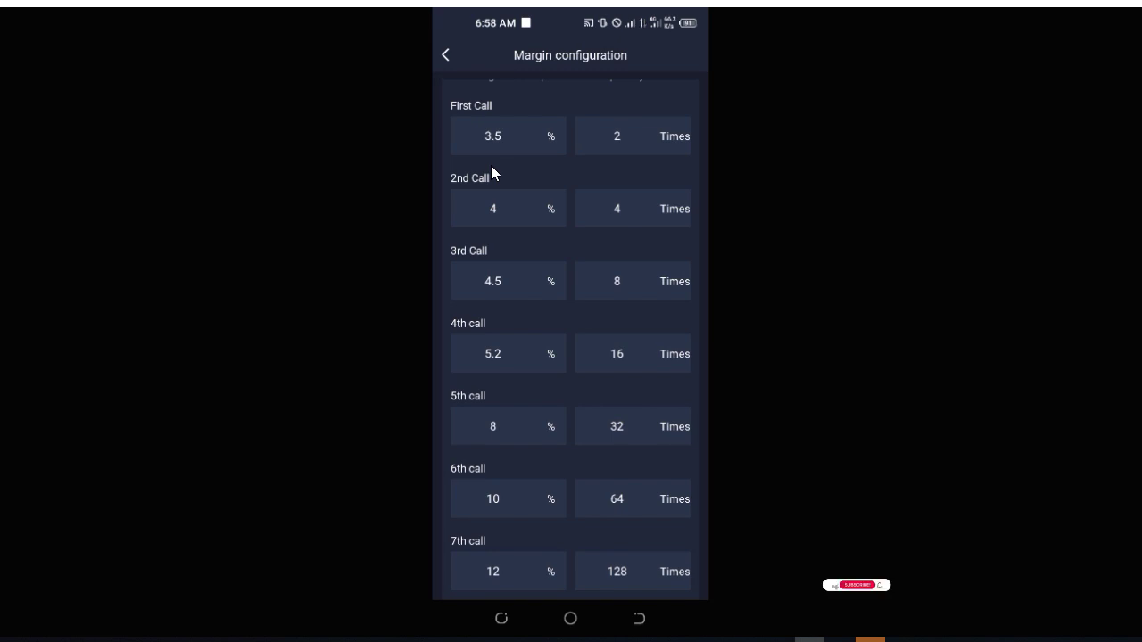
pyautogui.moveTo(633, 254); pyautogui.dragTo(633, 218)
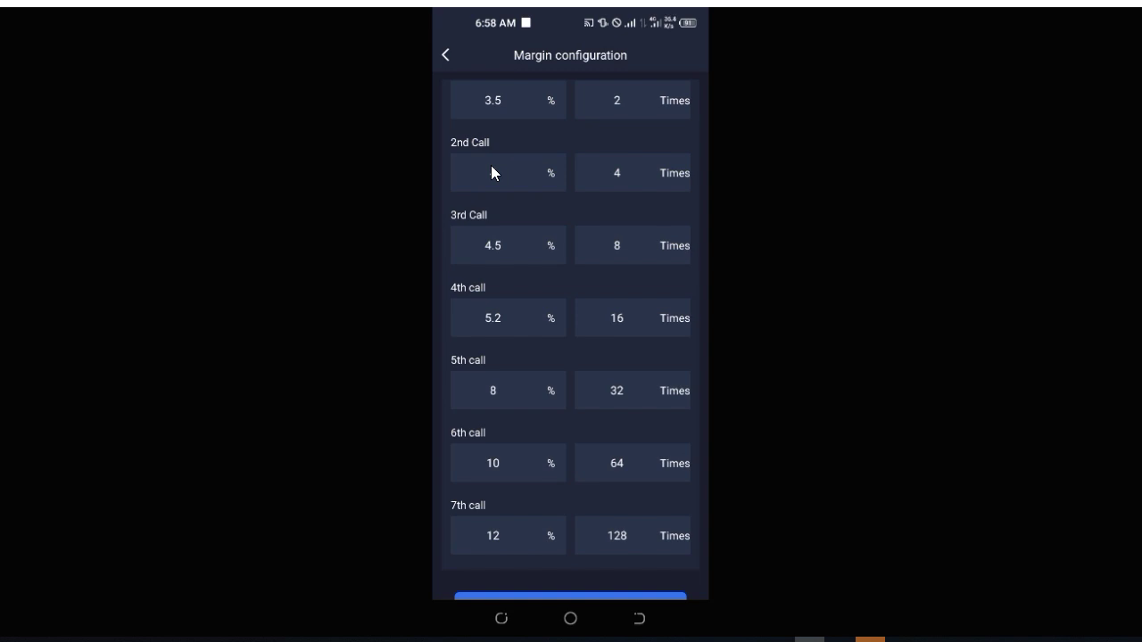
pyautogui.moveTo(601, 288); pyautogui.dragTo(602, 238)
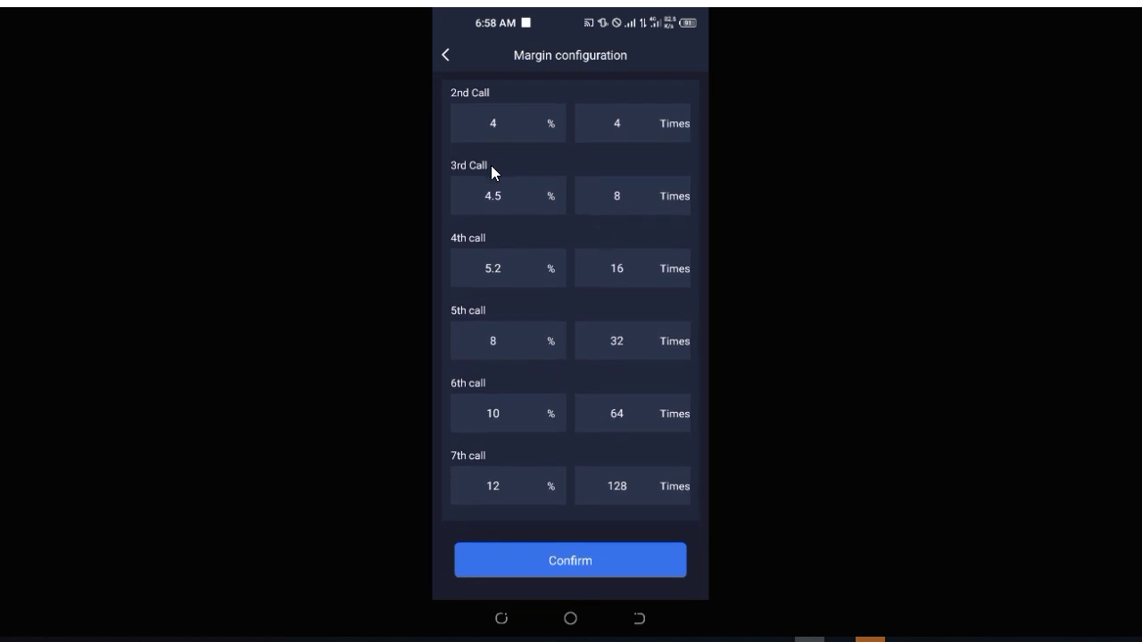
pyautogui.moveTo(628, 343); pyautogui.dragTo(633, 241)
pyautogui.moveTo(645, 200); pyautogui.dragTo(648, 321)
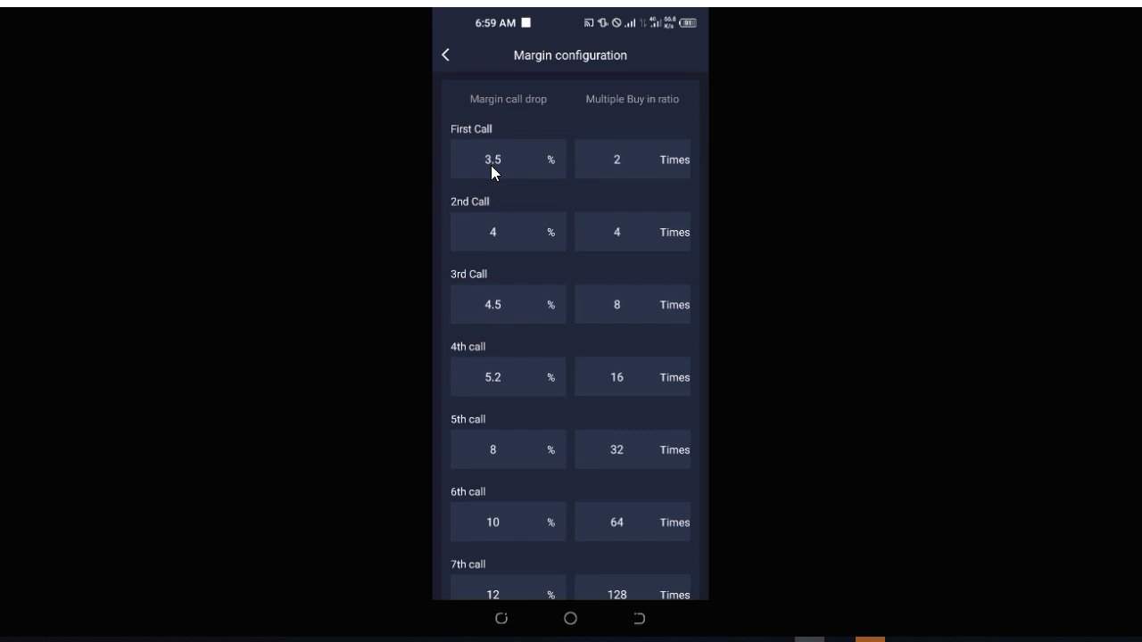
pyautogui.scroll(-2, 650, 400)
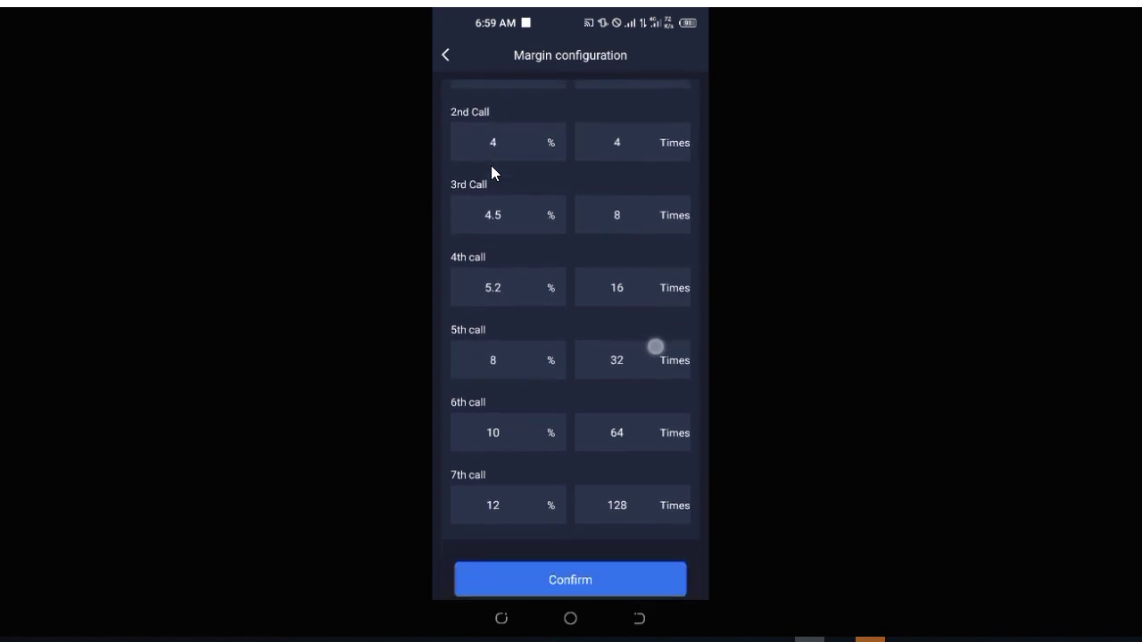
pyautogui.scroll(2, 646, 230)
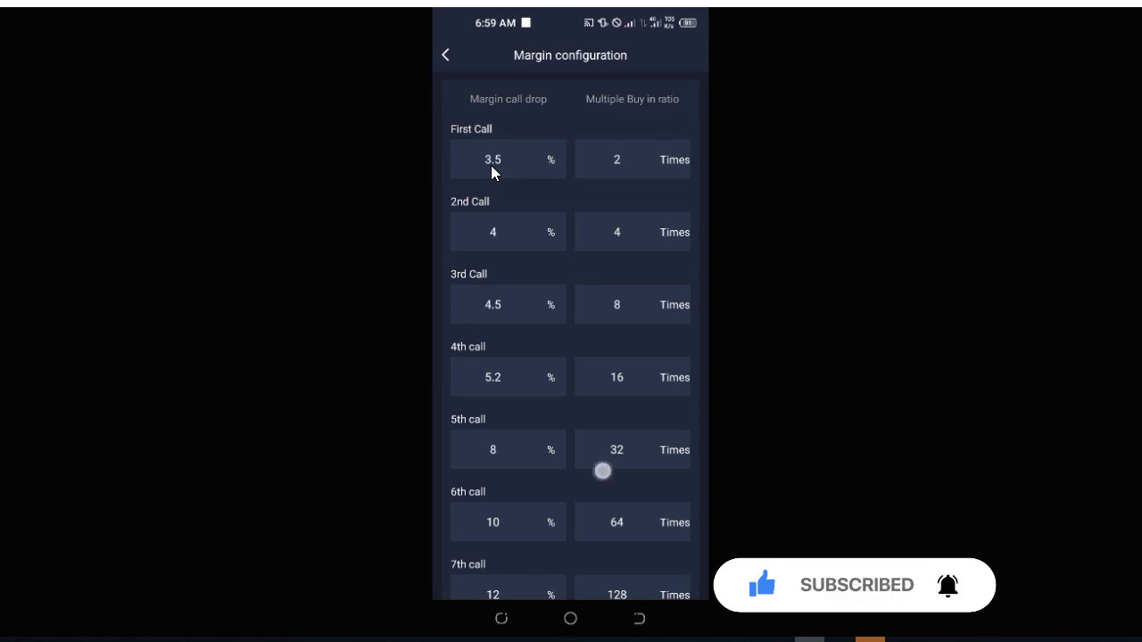
pyautogui.scroll(-3, 601, 473)
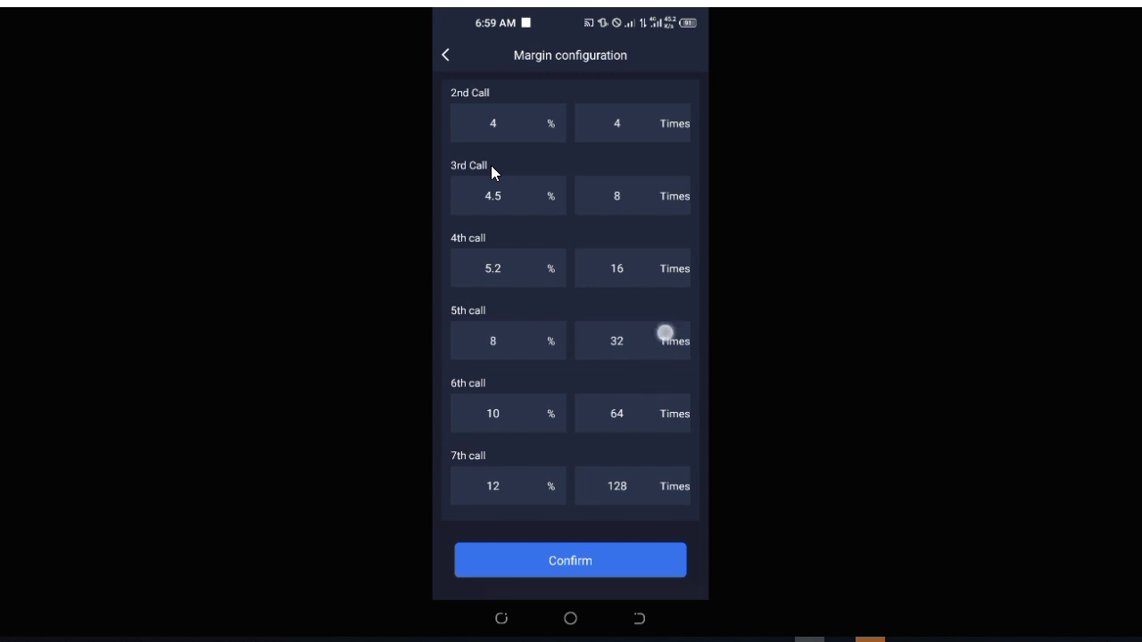
pyautogui.scroll(2, 490, 165)
pyautogui.scroll(-3, 670, 295)
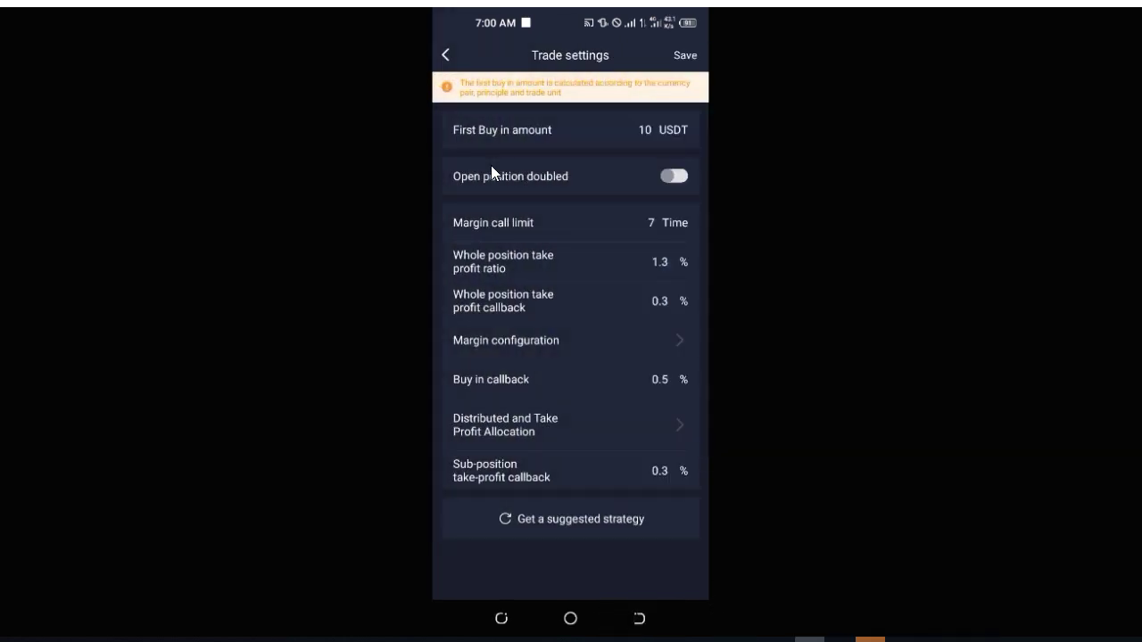
# Set the margin call limit in the ALGO/USDT trade settings to 2 times
pyautogui.click(661, 226)
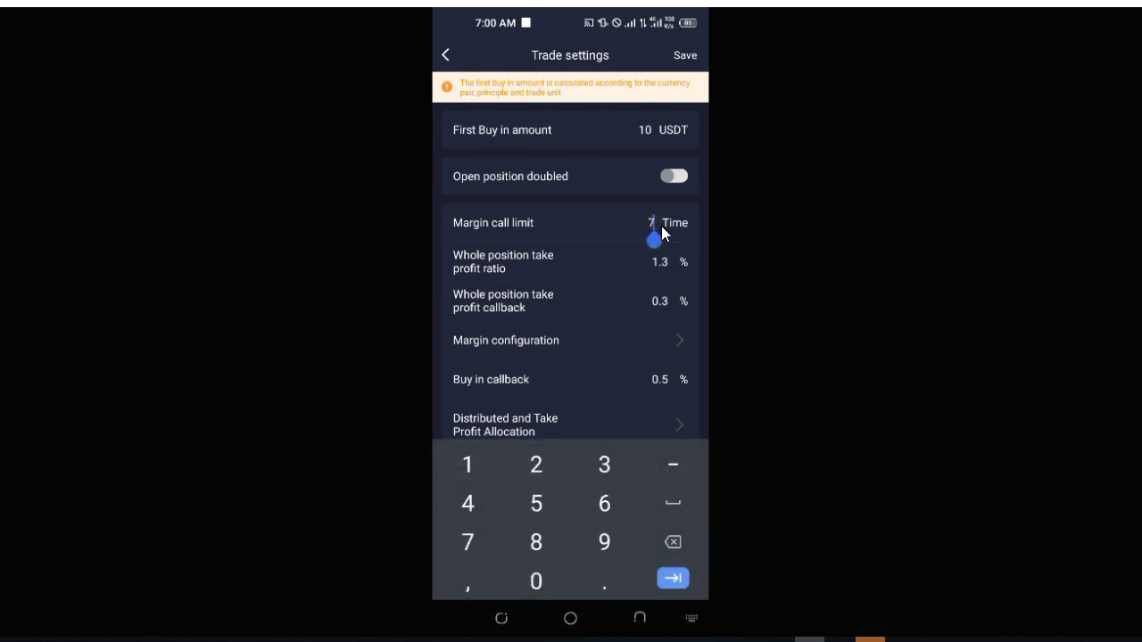
pyautogui.press('BackSpace')
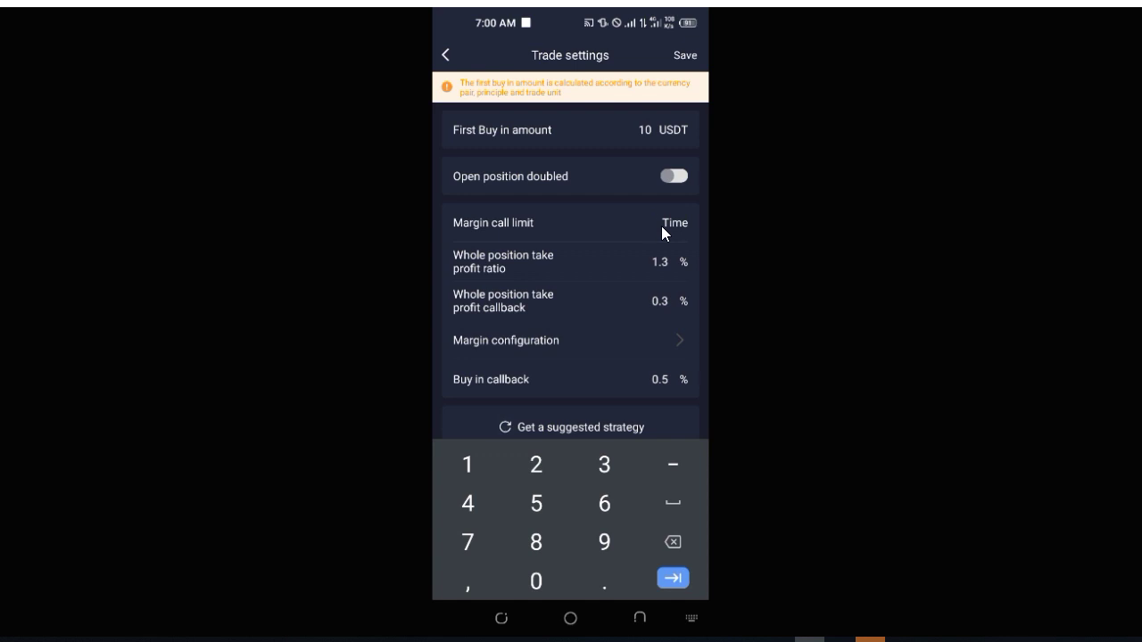
pyautogui.write('2')
pyautogui.press('Escape')
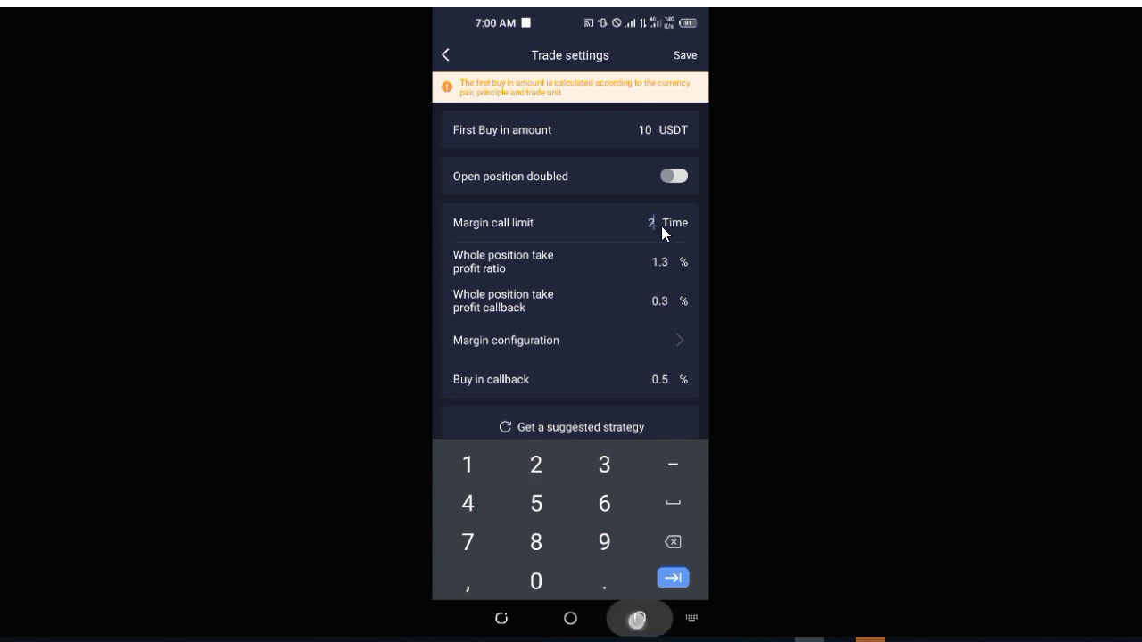
# Open the margin configuration and examine the multiple buy-in ratios of the first and 2nd calls
pyautogui.click(553, 344)
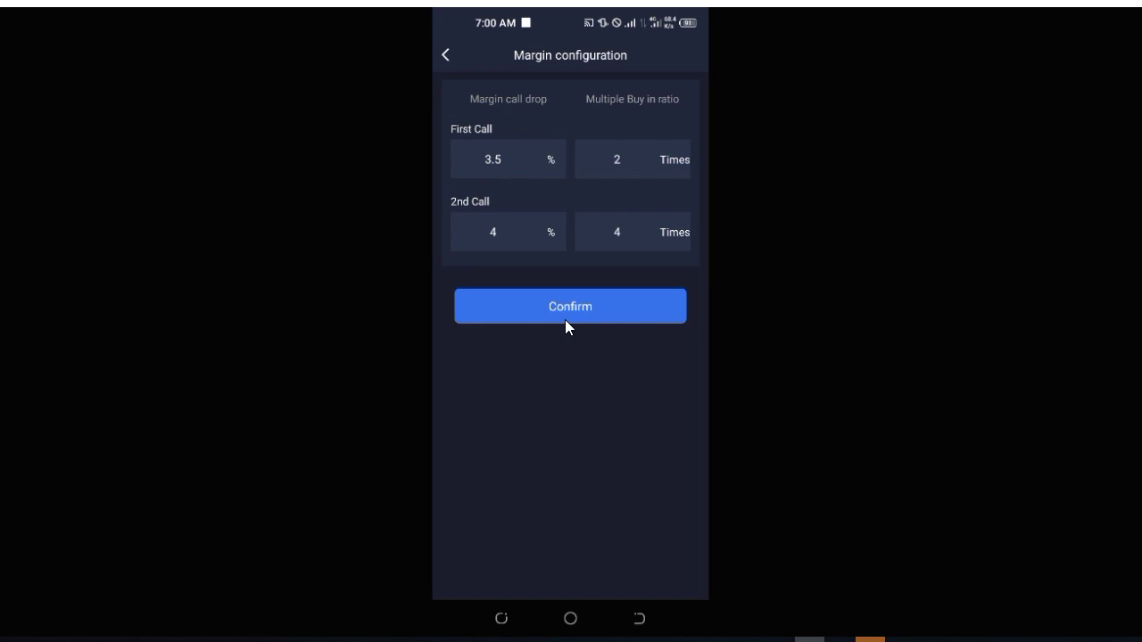
pyautogui.click(617, 159)
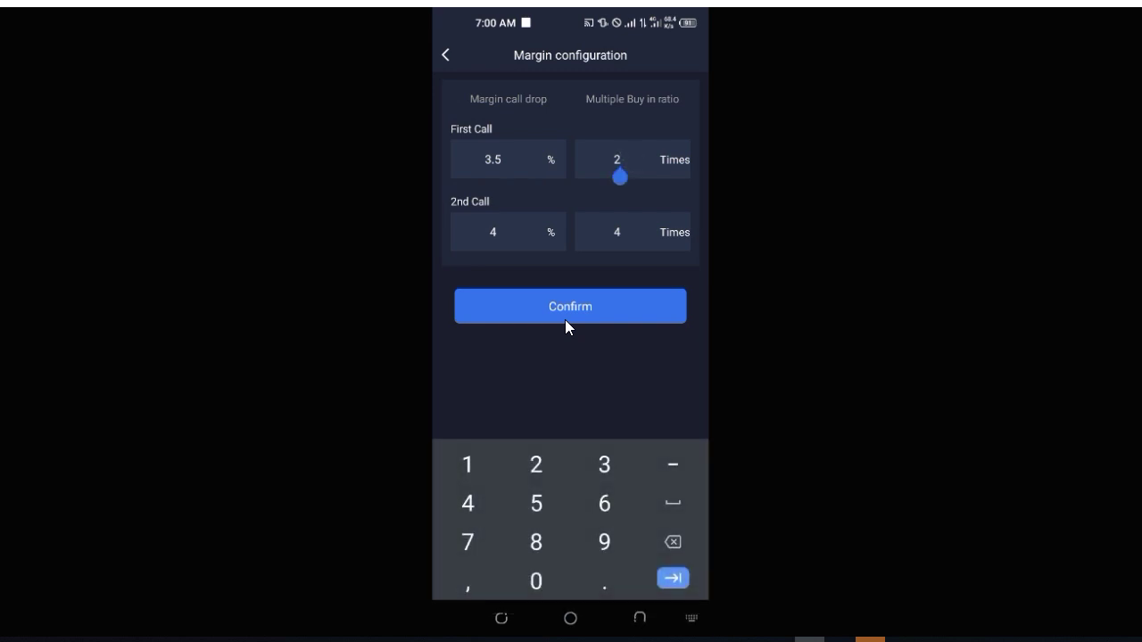
pyautogui.click(617, 232)
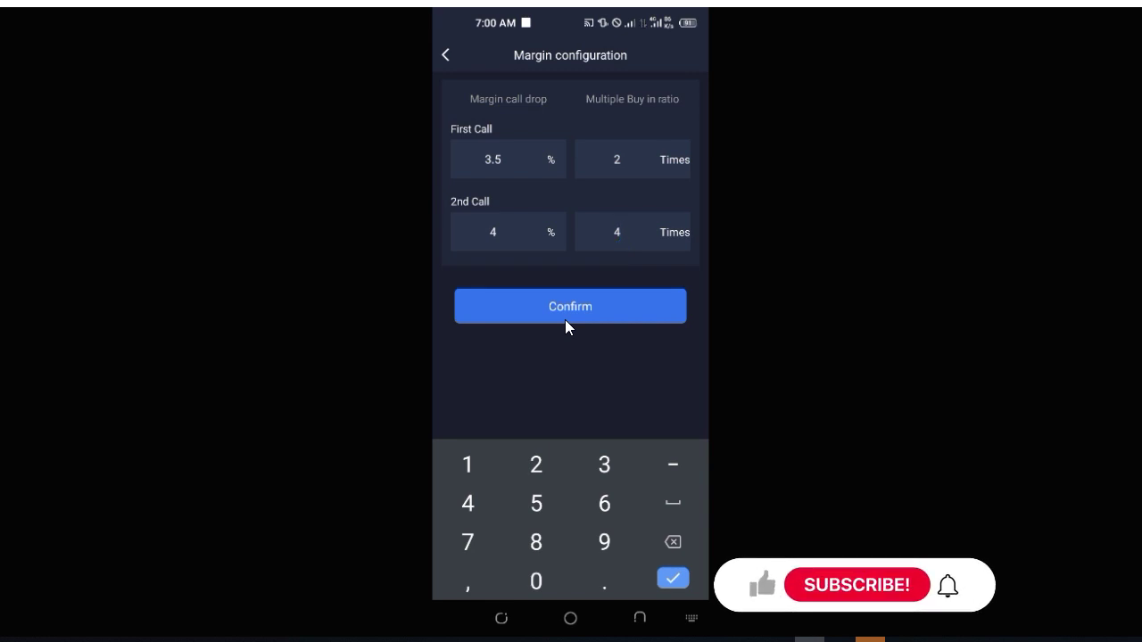
pyautogui.click(638, 159)
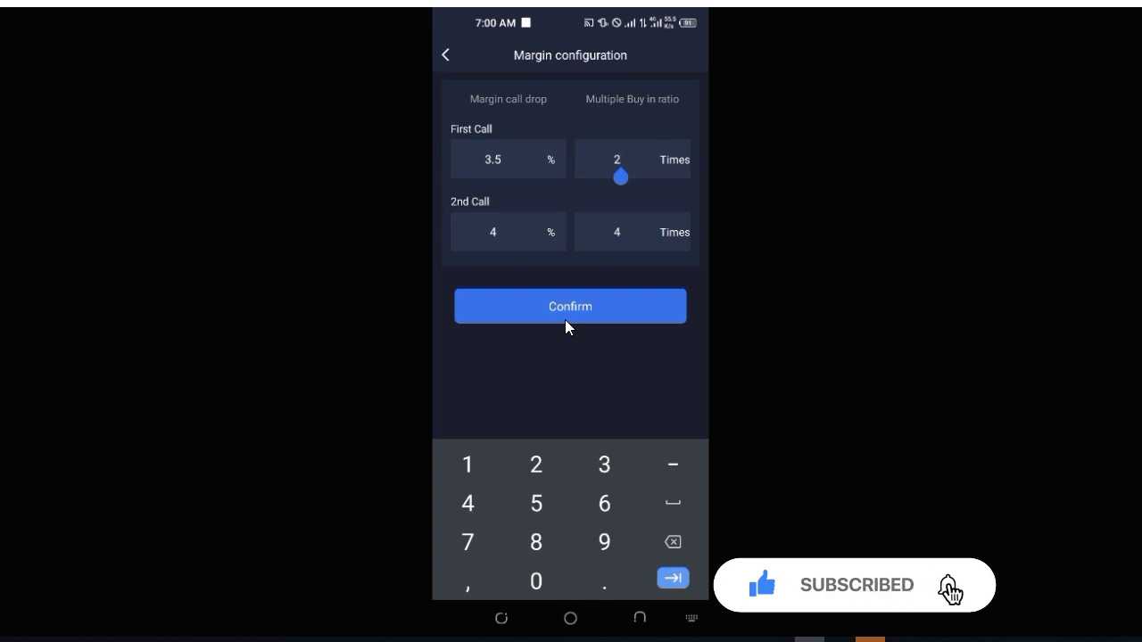
pyautogui.click(625, 234)
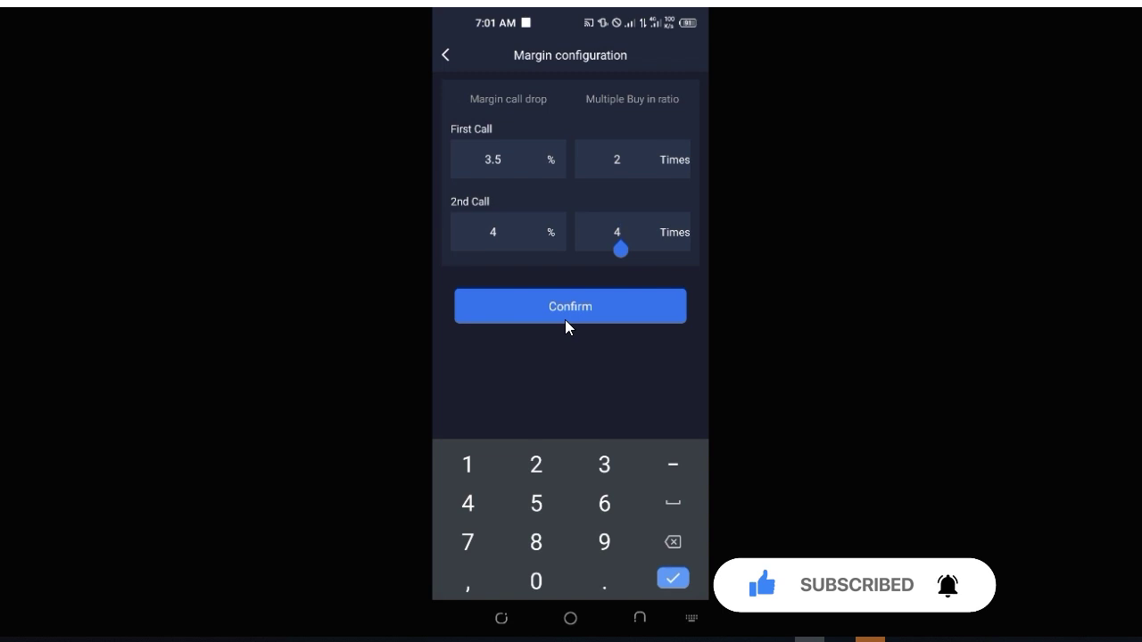
pyautogui.click(617, 163)
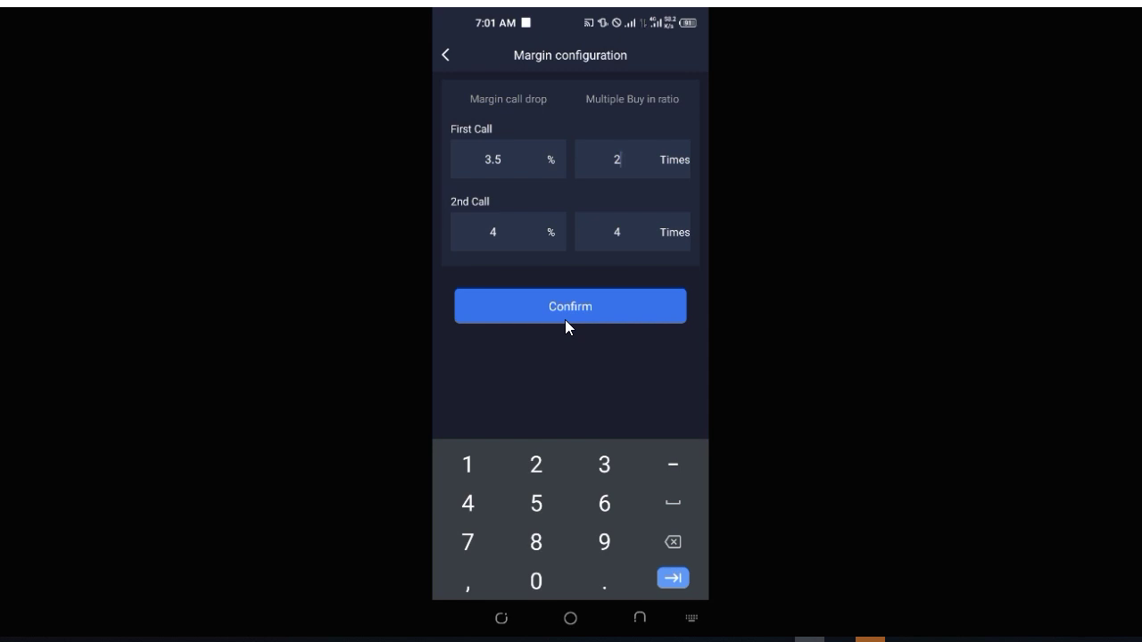
# Leave the margin configuration and the trade settings without saving the changes
pyautogui.press('Escape')
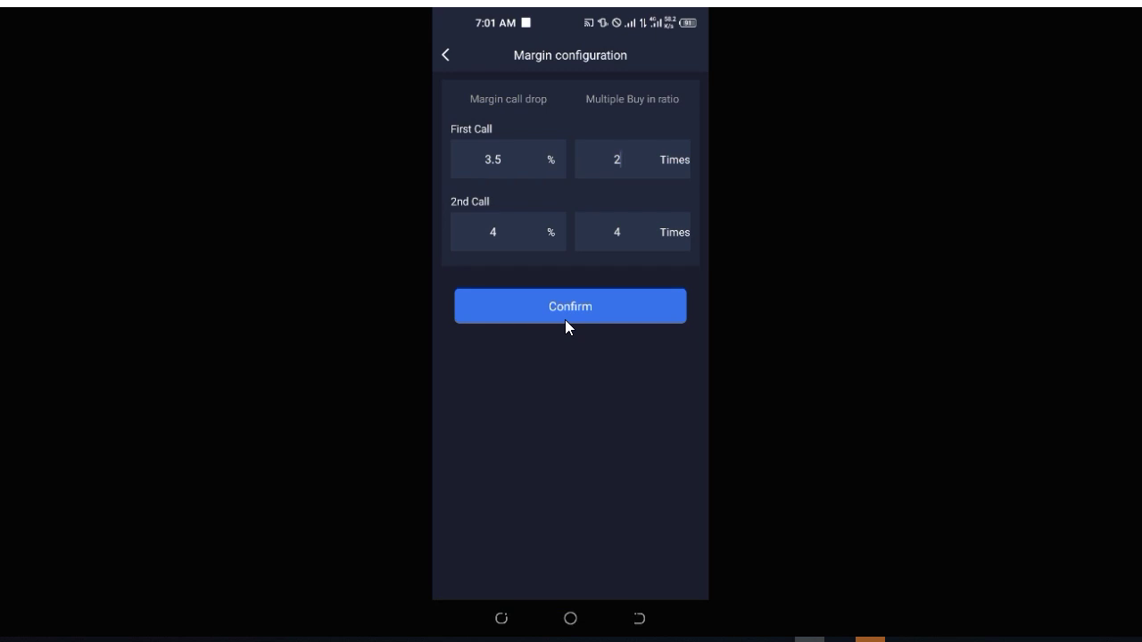
pyautogui.press('Escape')
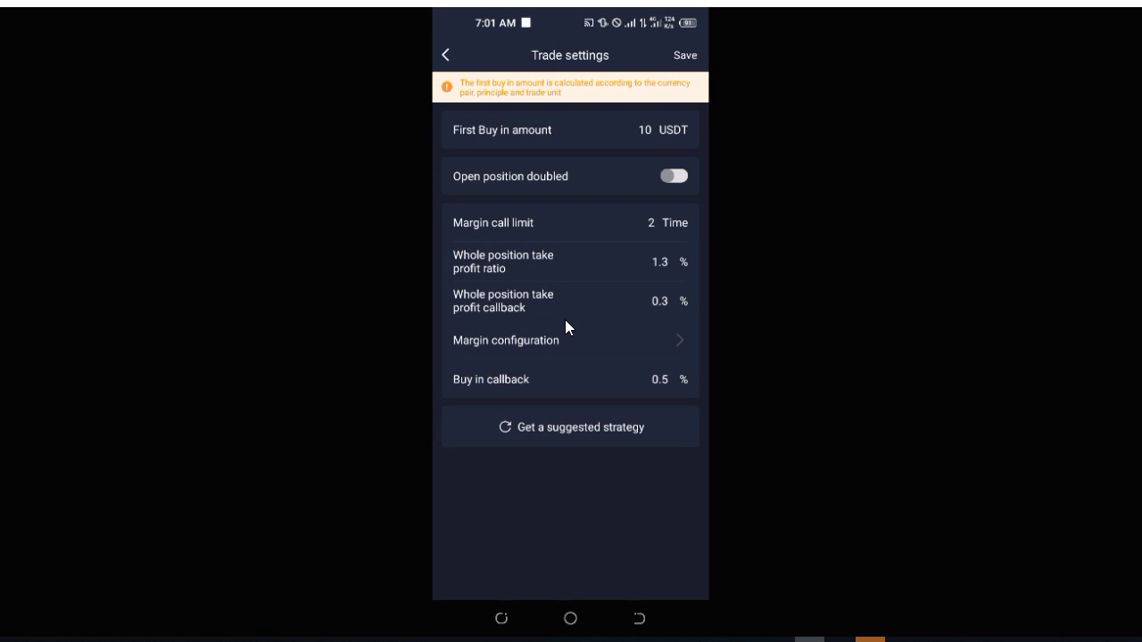
pyautogui.press('Escape')
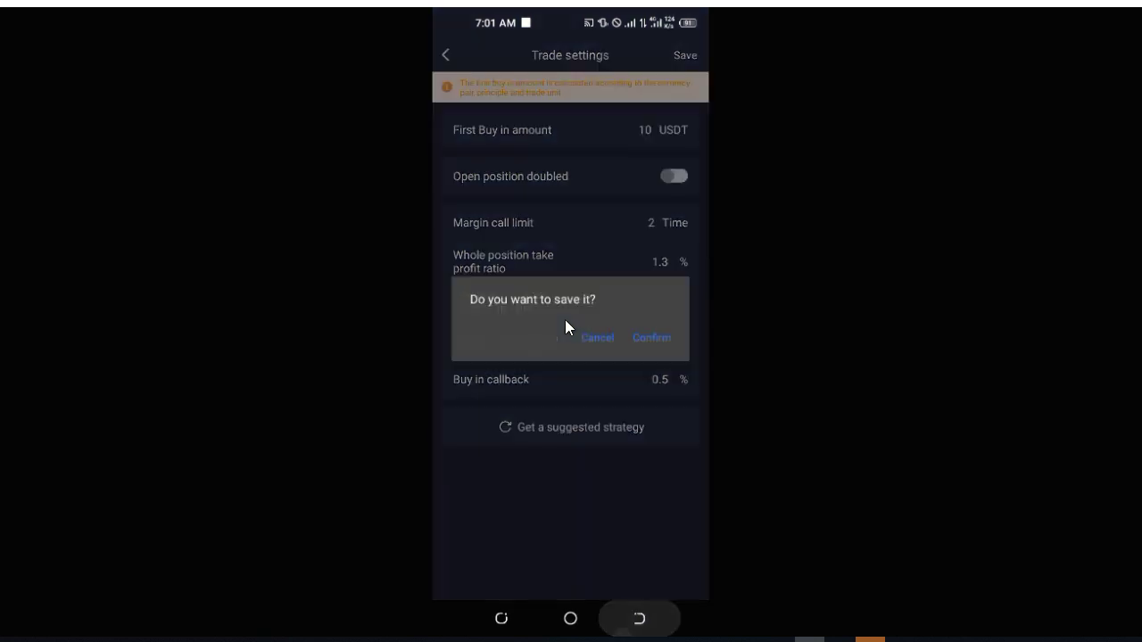
pyautogui.press('Escape')
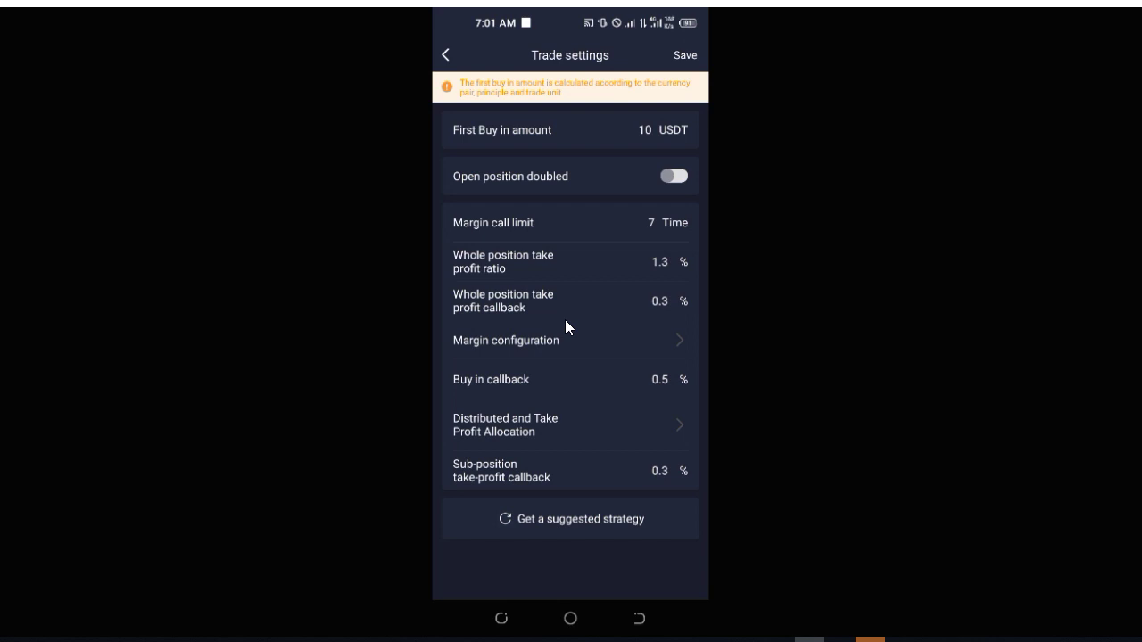
# Set the margin call limit in the trade settings to 2 times
pyautogui.click(651, 223)
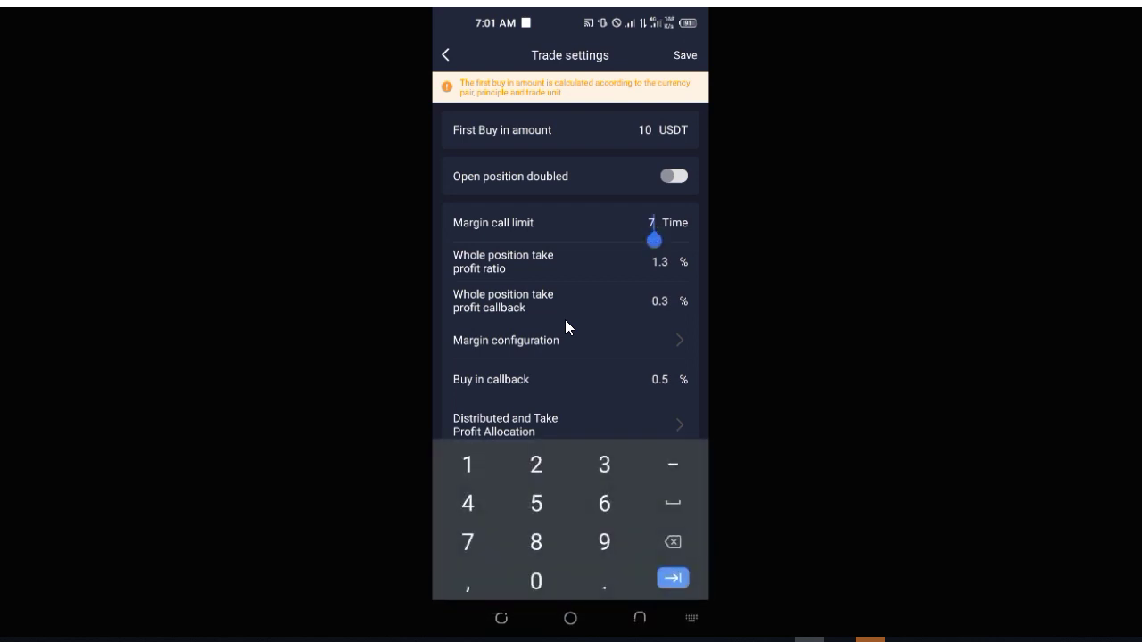
pyautogui.press('BackSpace')
pyautogui.write('1')
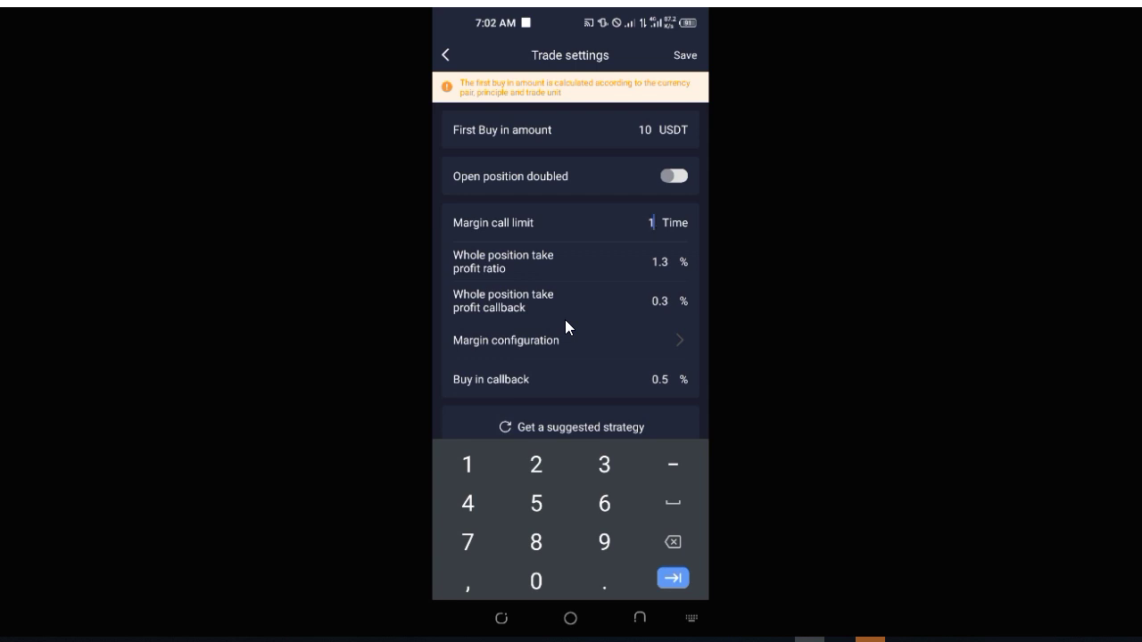
pyautogui.press('BackSpace')
pyautogui.write('2')
# In the margin configuration, set the multiple buy-in ratio to 2 times for the 2nd call and 1 time for the first call, and confirm
pyautogui.click(566, 321)
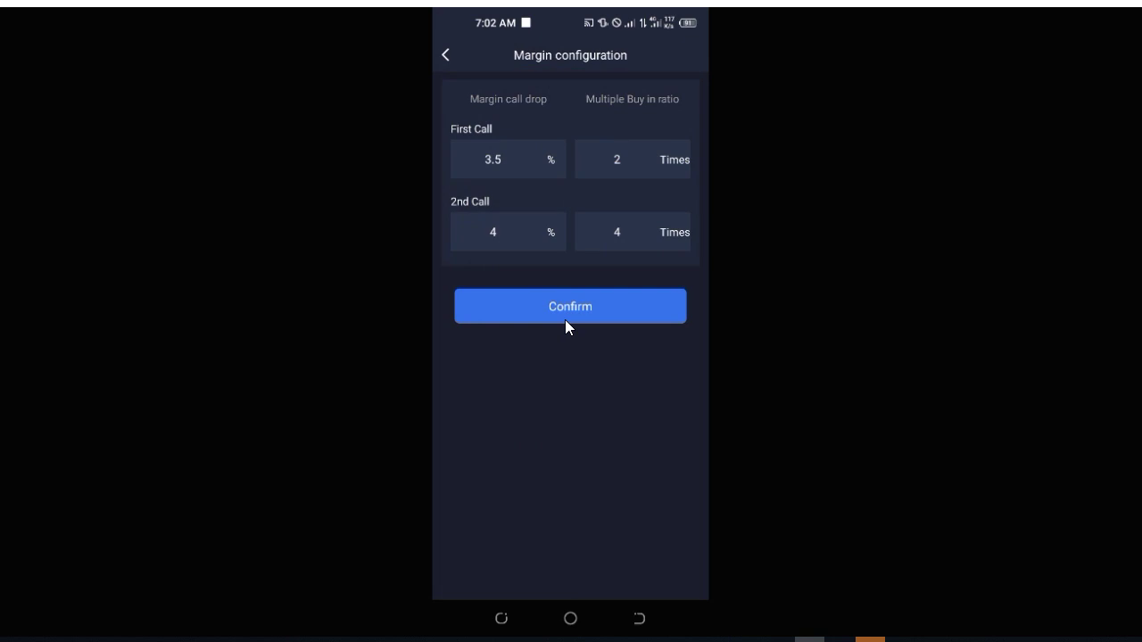
pyautogui.click(494, 232)
pyautogui.click(618, 232)
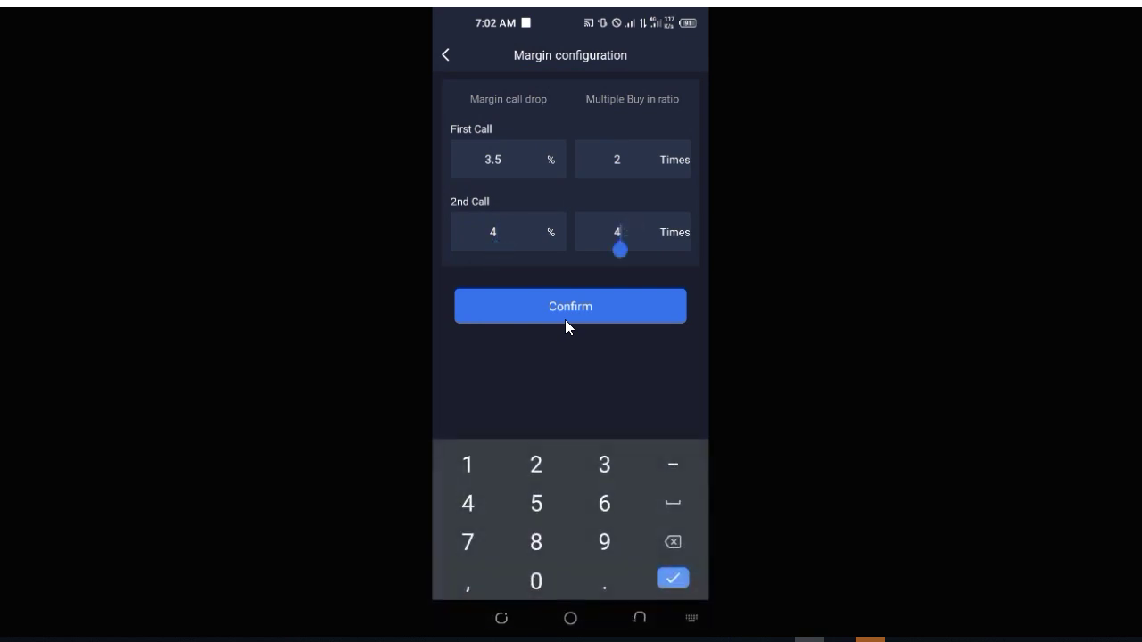
pyautogui.press('BackSpace')
pyautogui.write('2')
pyautogui.click(618, 160)
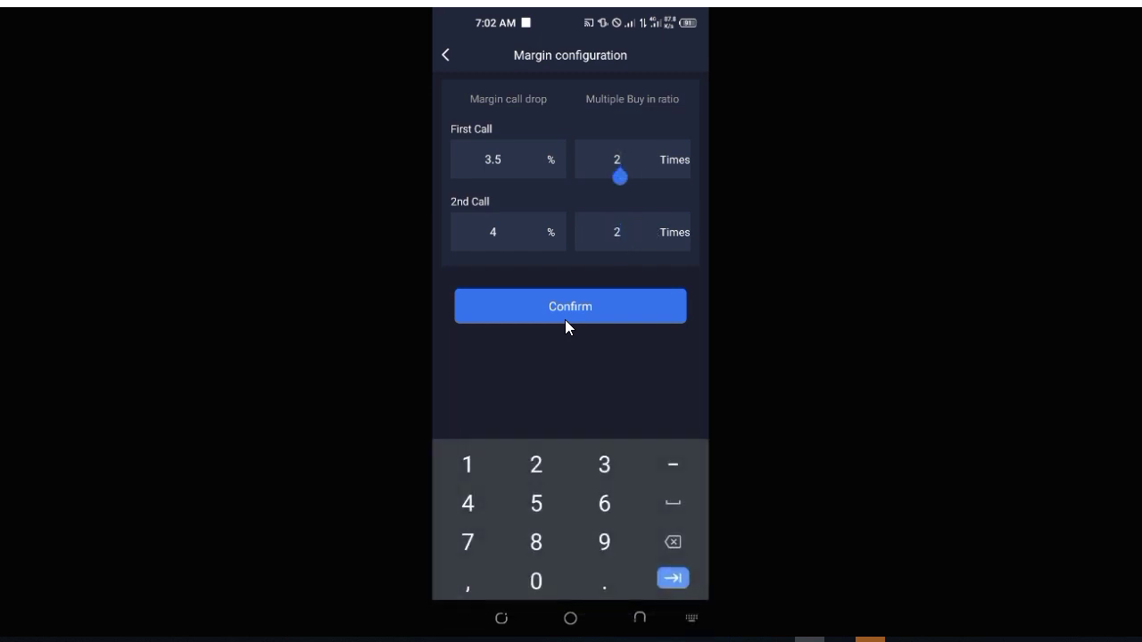
pyautogui.press('BackSpace')
pyautogui.write('1')
pyautogui.click(566, 319)
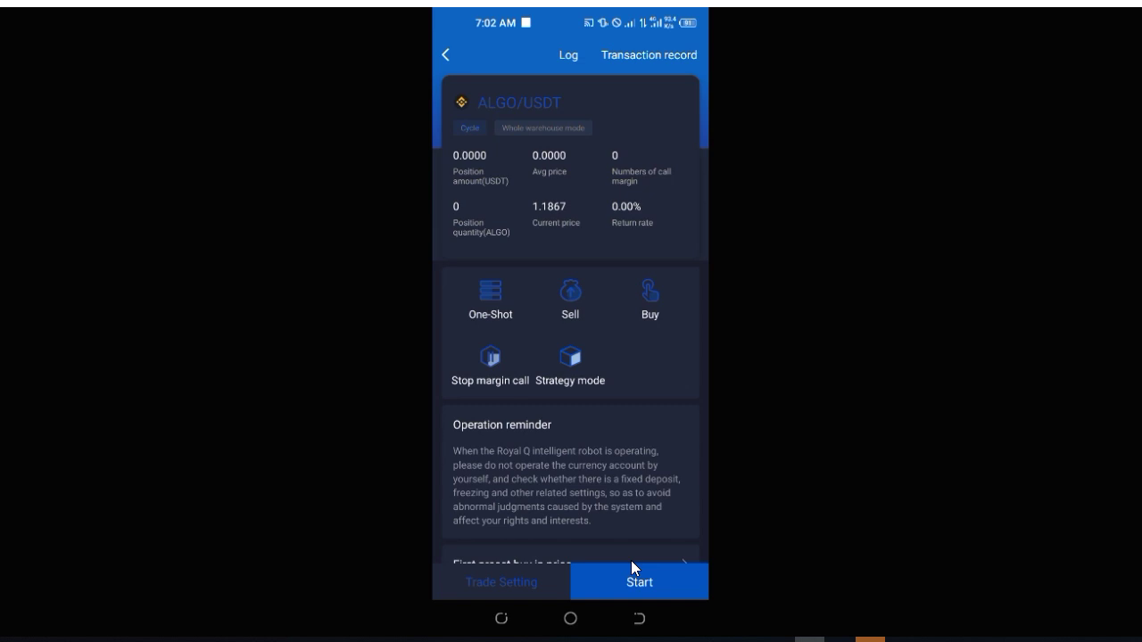
# View the strategy parameters below the operation reminder in the ALGO/USDT trading details
pyautogui.scroll(-1, 661, 382)
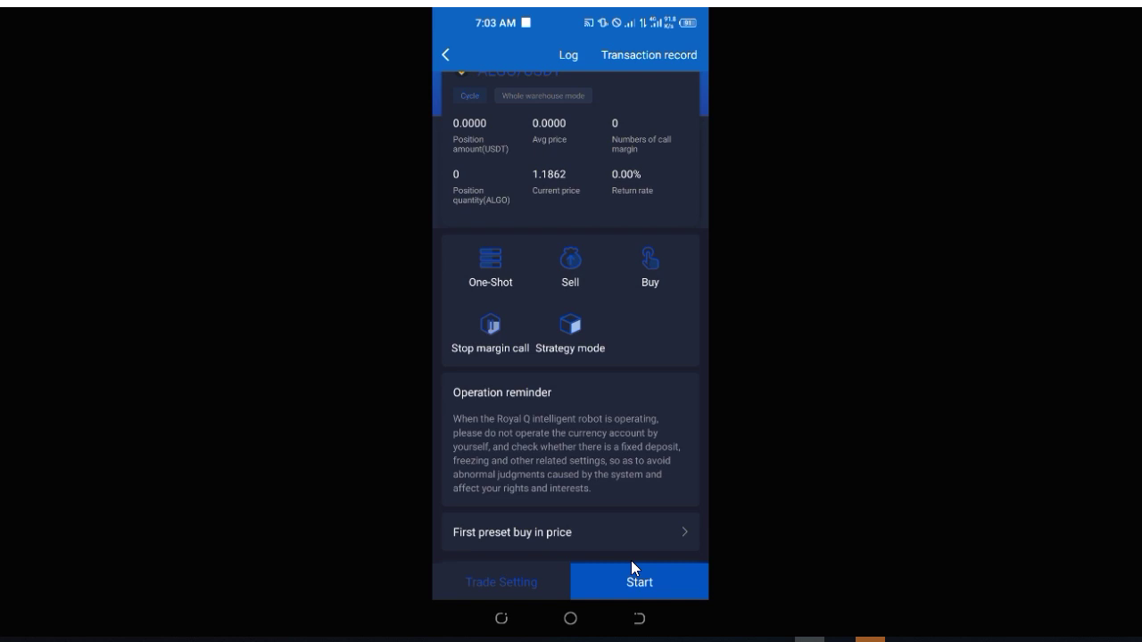
pyautogui.scroll(-2, 632, 568)
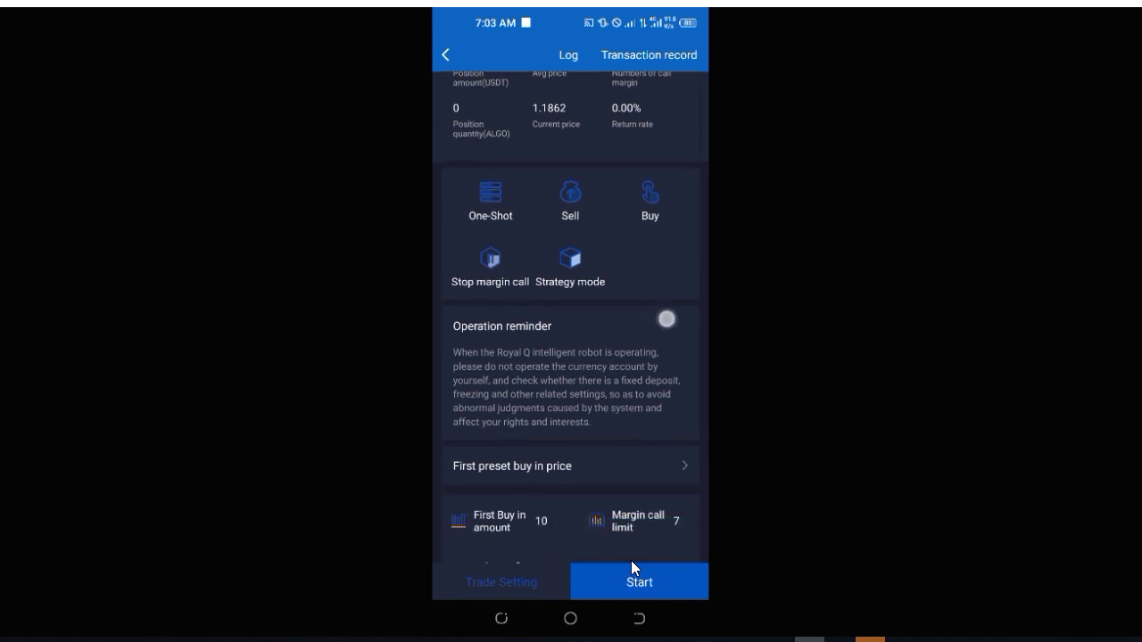